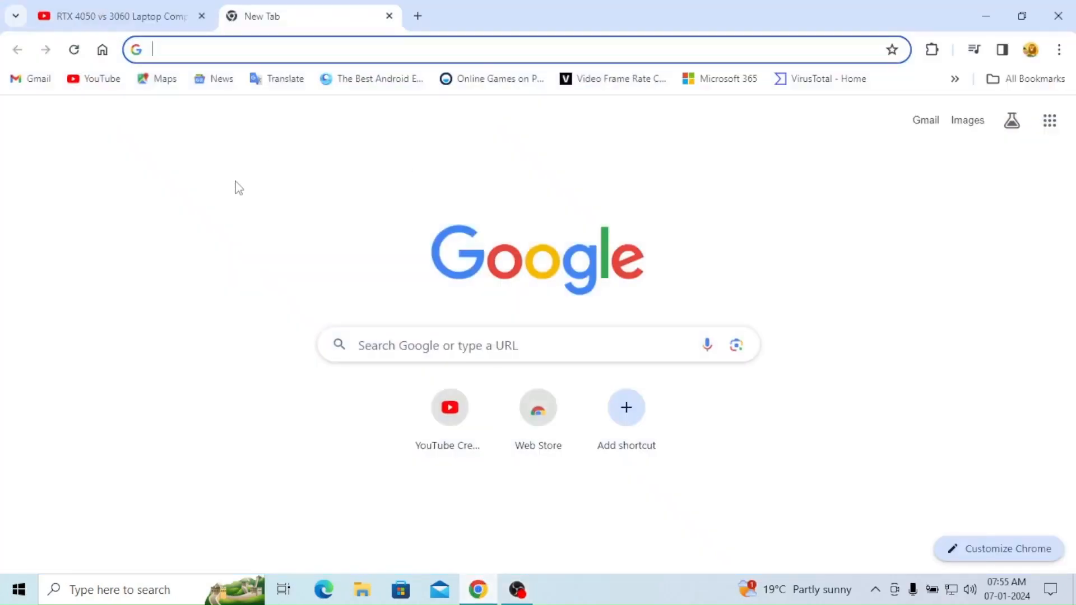
Step: Search Google for "phoenix os" and open the FileHorse Phoenix OS download page
text(phoe)
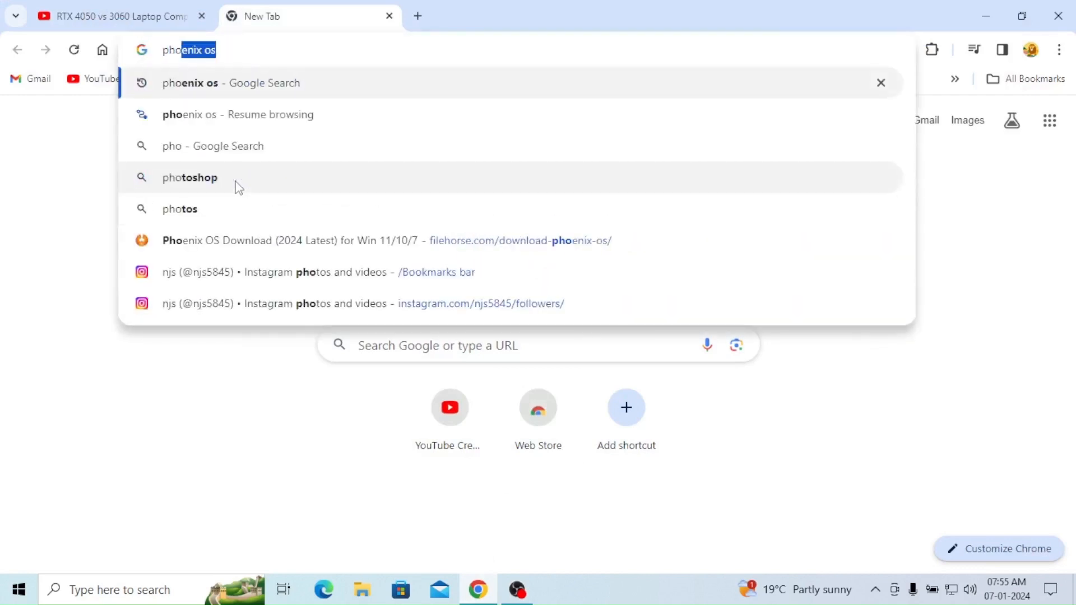
text(nix)
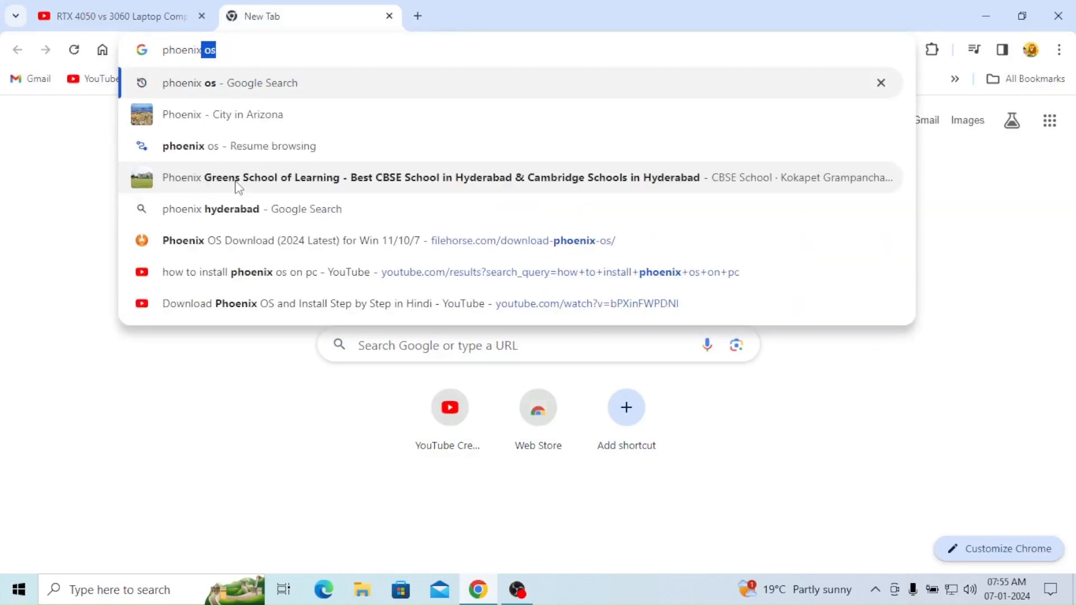
text( os)
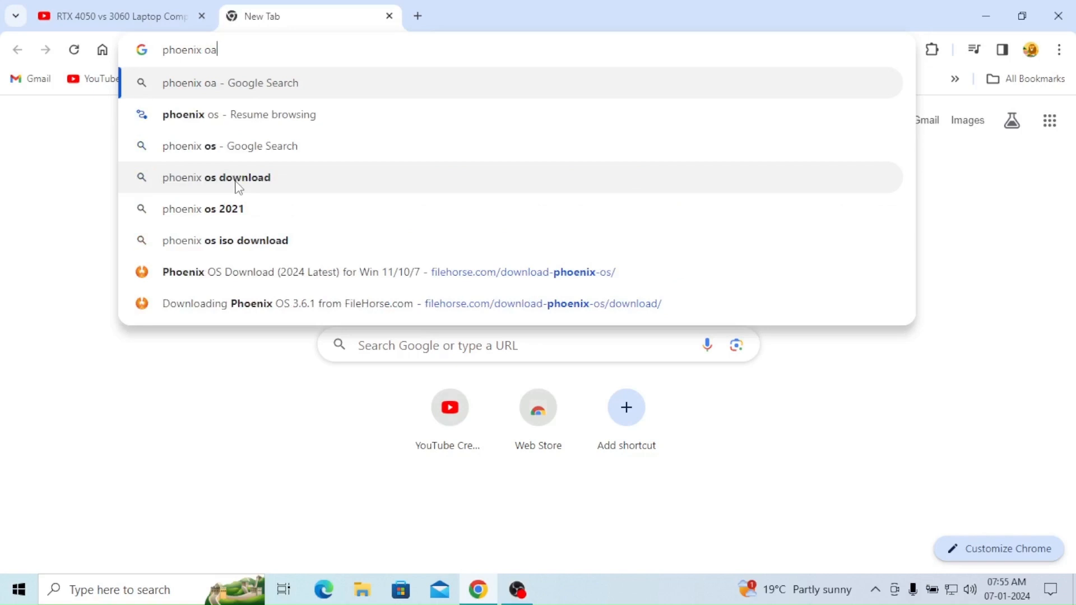
key(Return)
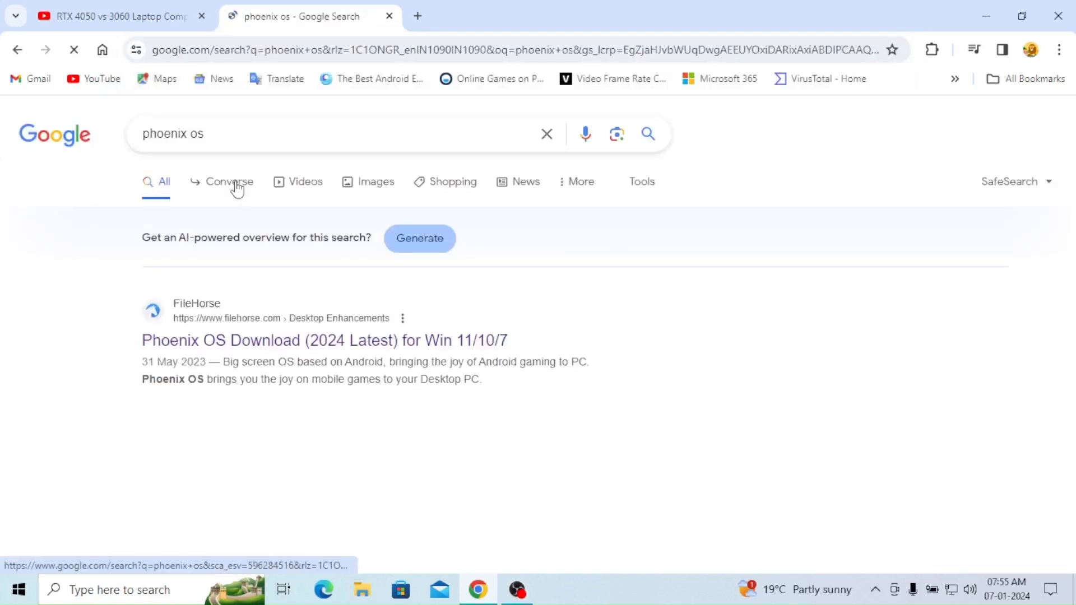
click(252, 352)
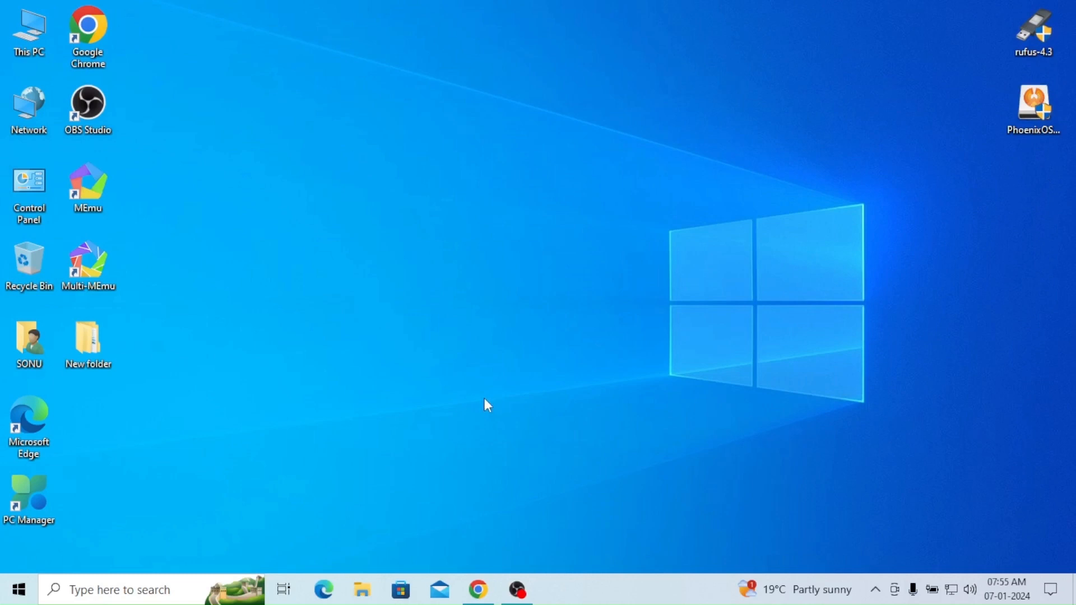
Step: Search Windows for "disk manage" and open Create and format hard disk partitions
click(136, 593)
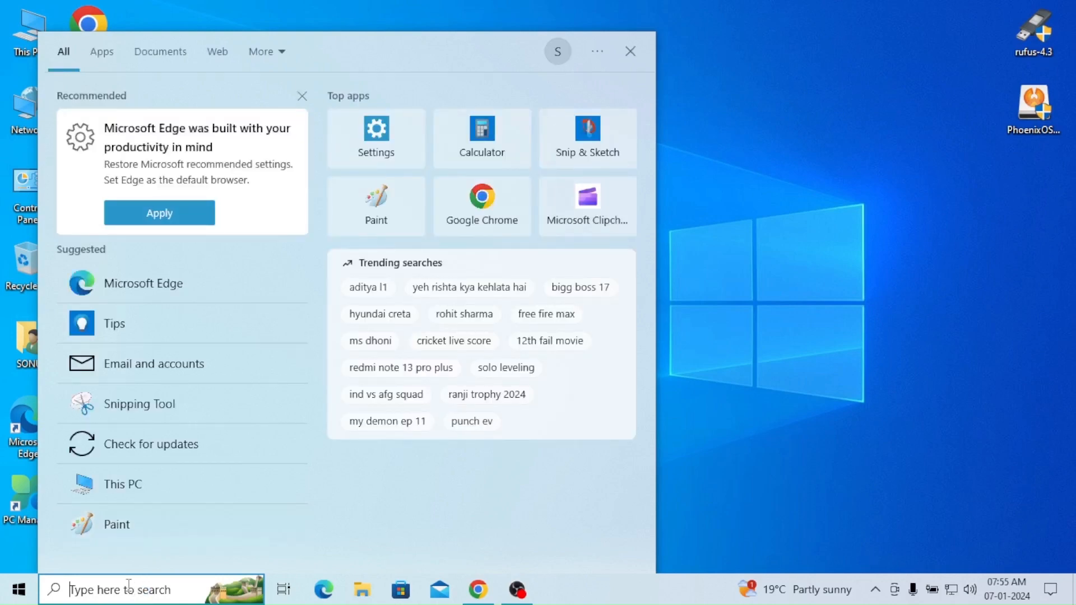
text(di)
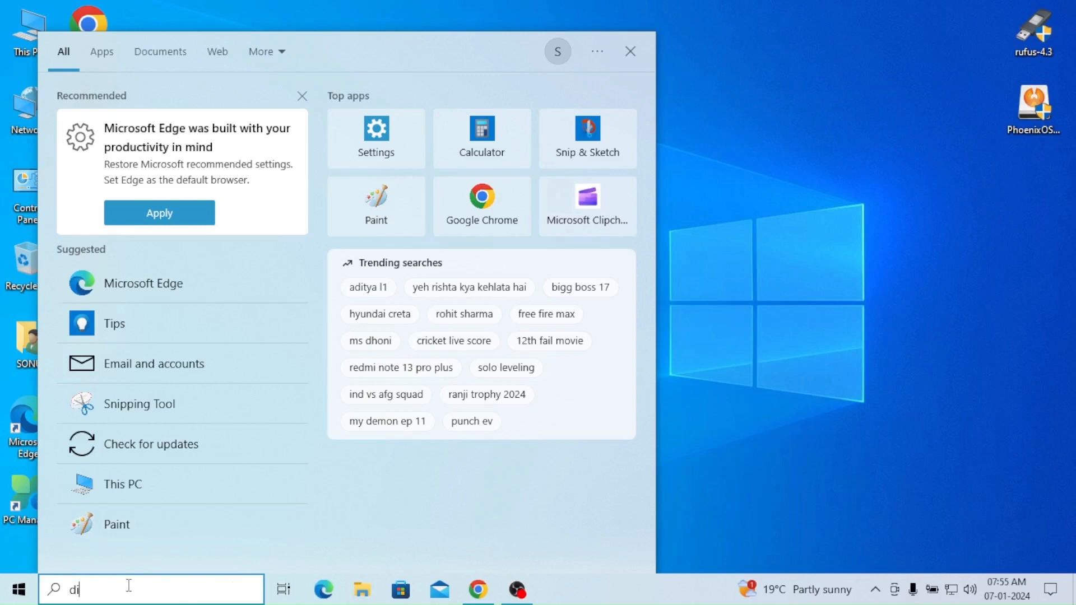
text(sk ma)
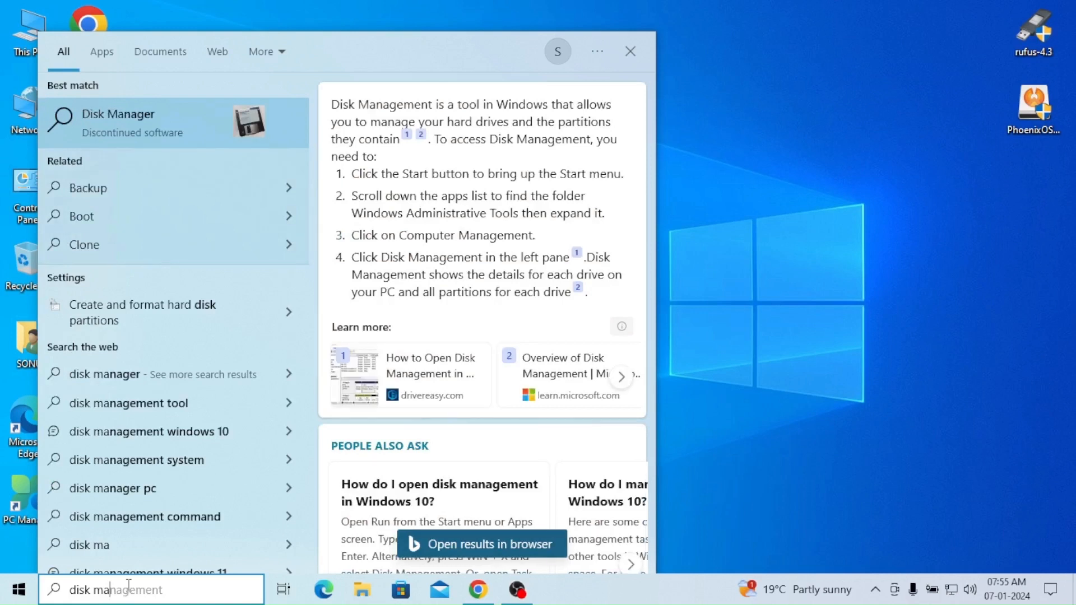
text(nage)
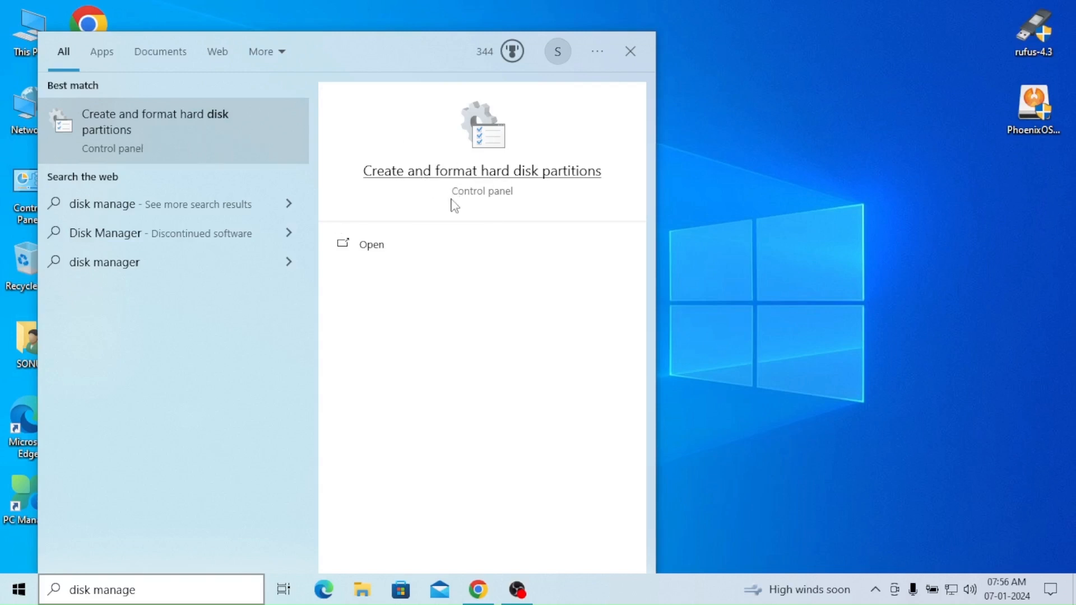
click(482, 171)
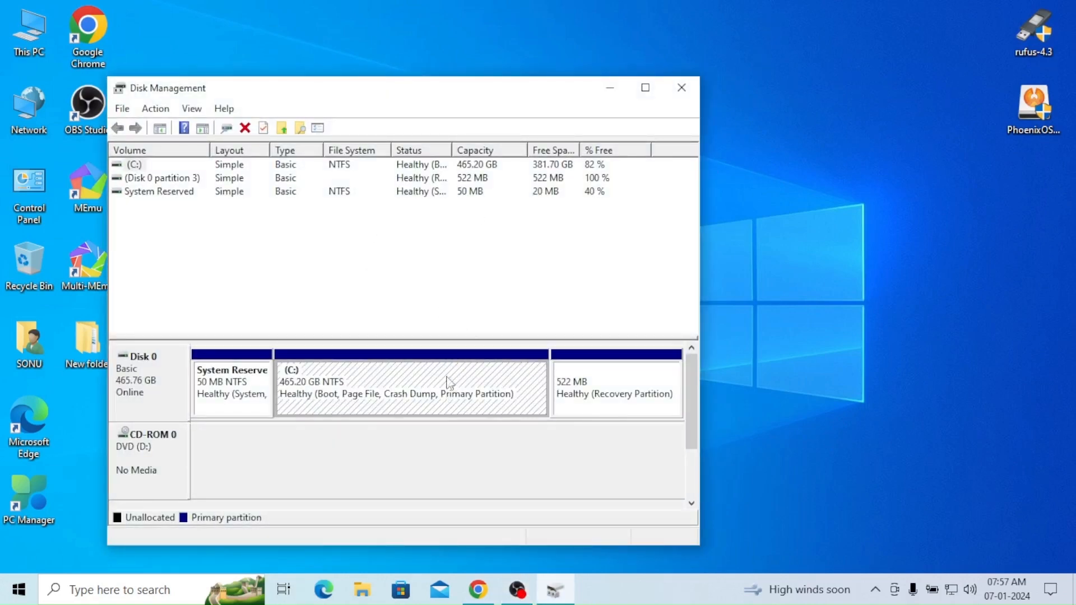
Step: Shrink the C: volume by 51200 MB
right_click(399, 379)
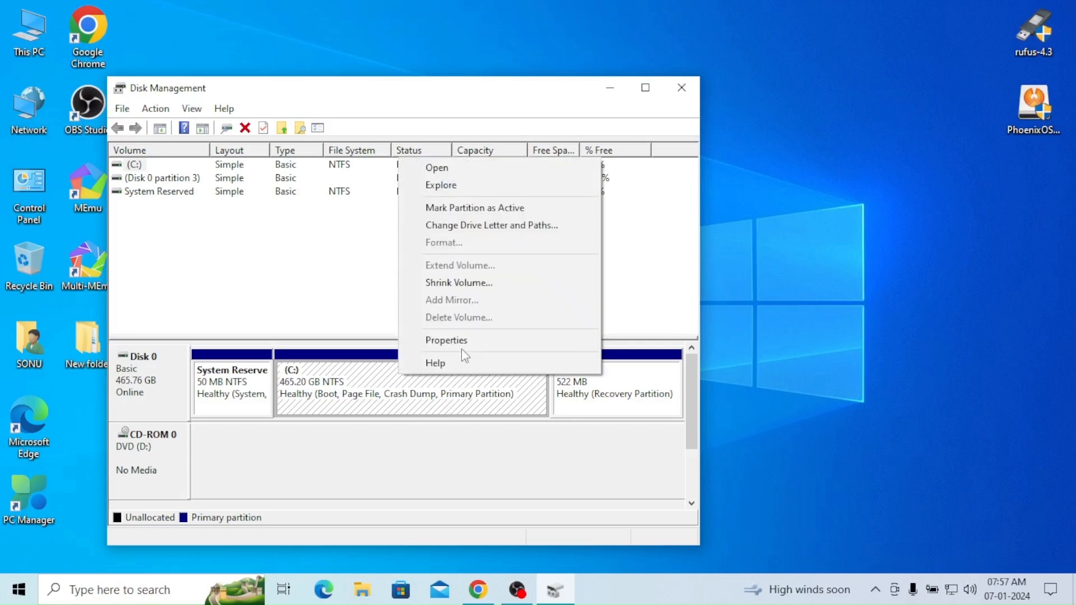
click(464, 282)
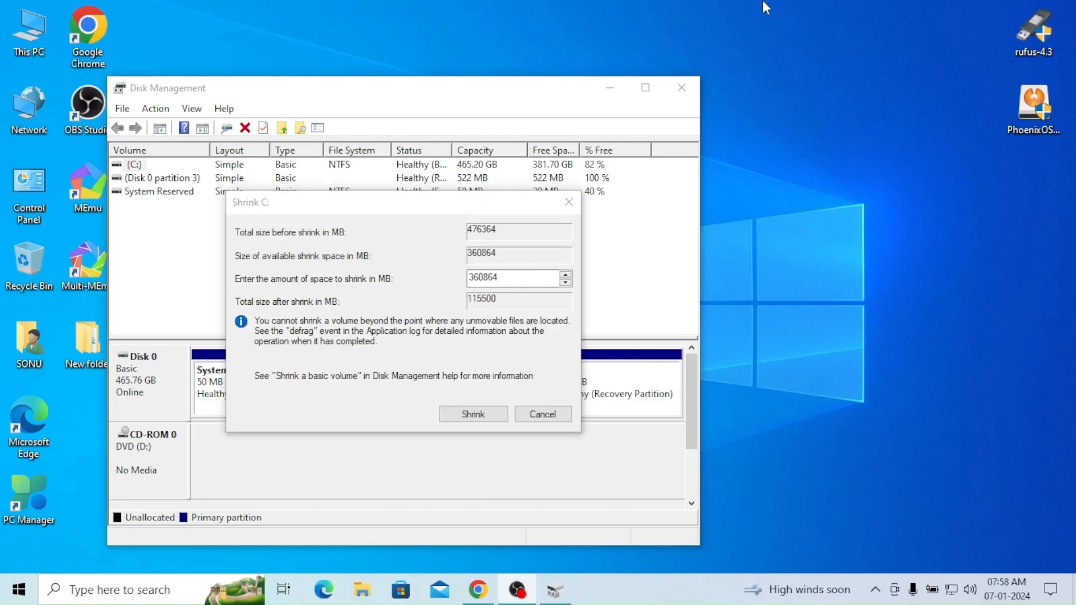
click(361, 329)
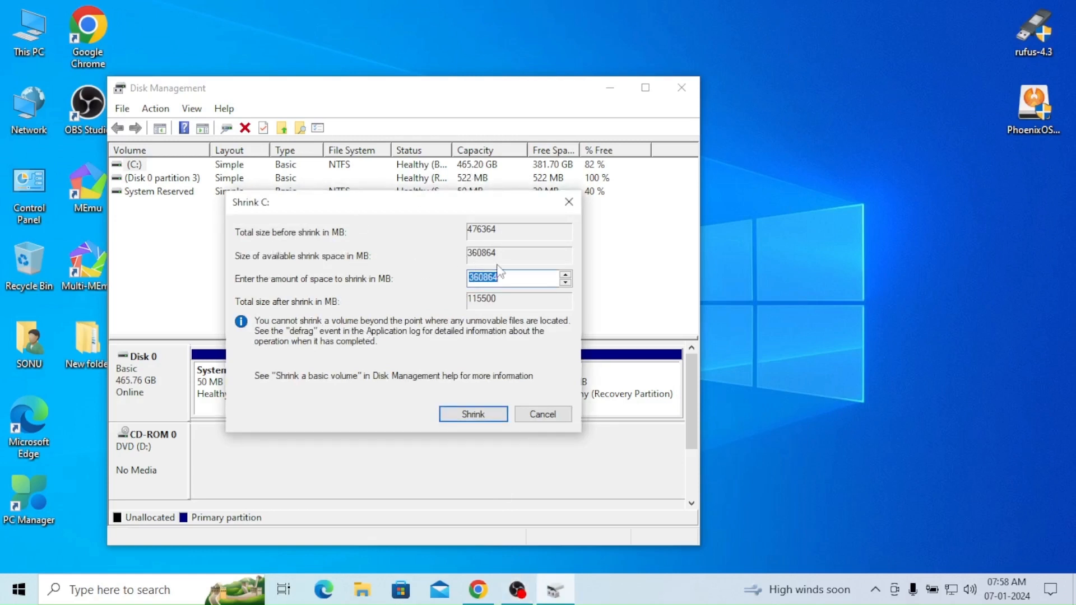
click(527, 274)
double_click(528, 274)
key(BackSpace)
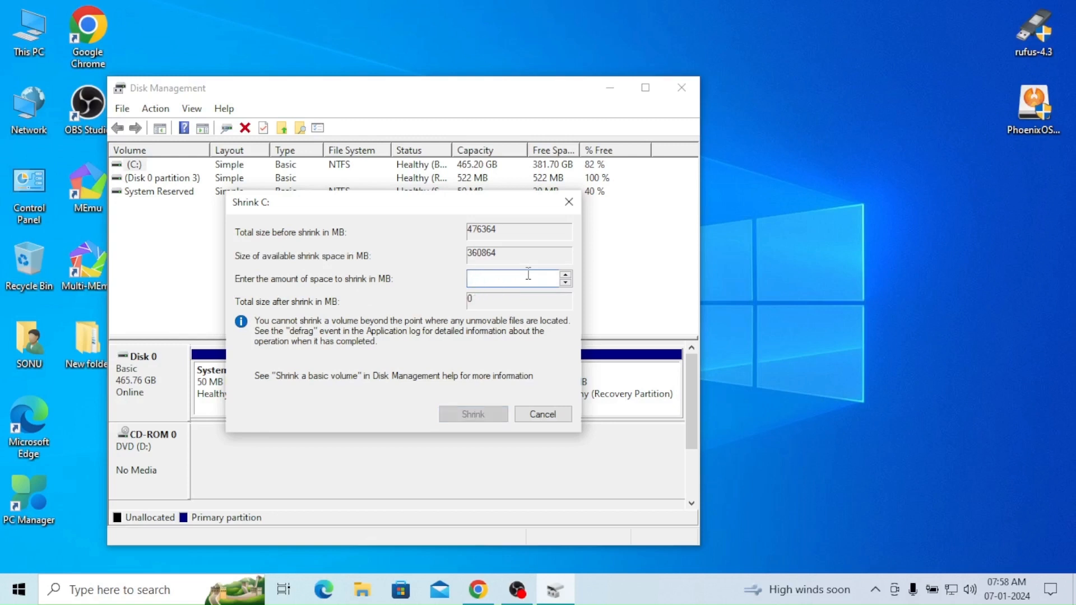
text(51200)
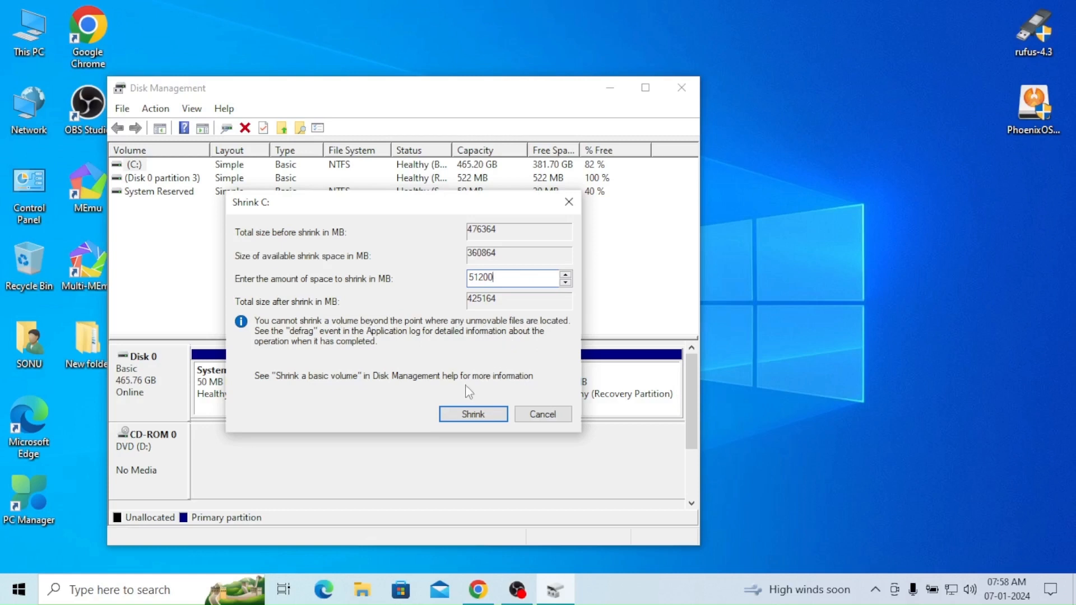
click(464, 414)
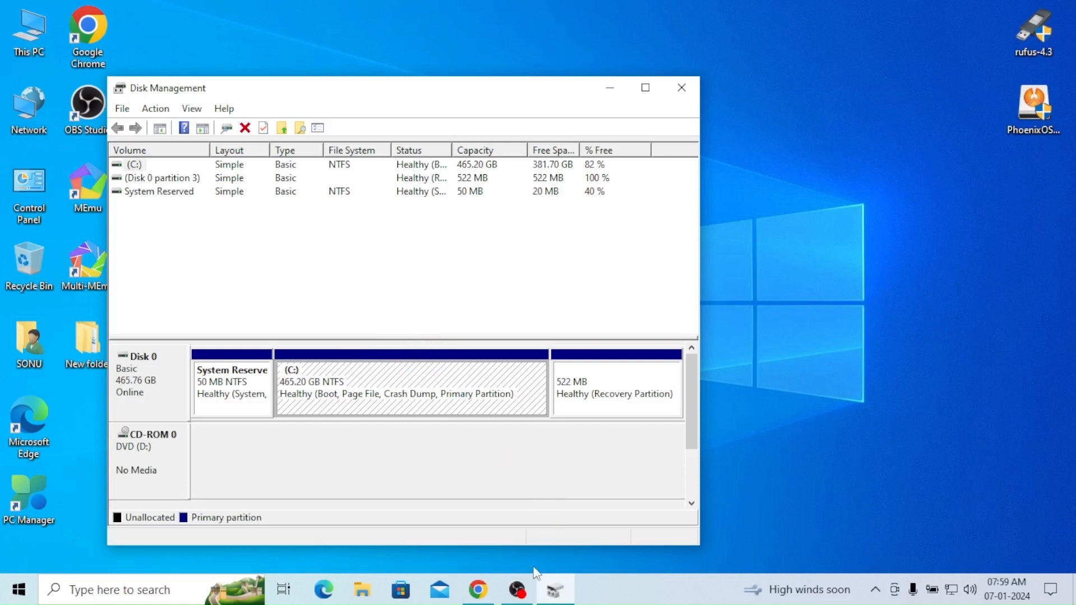
click(522, 579)
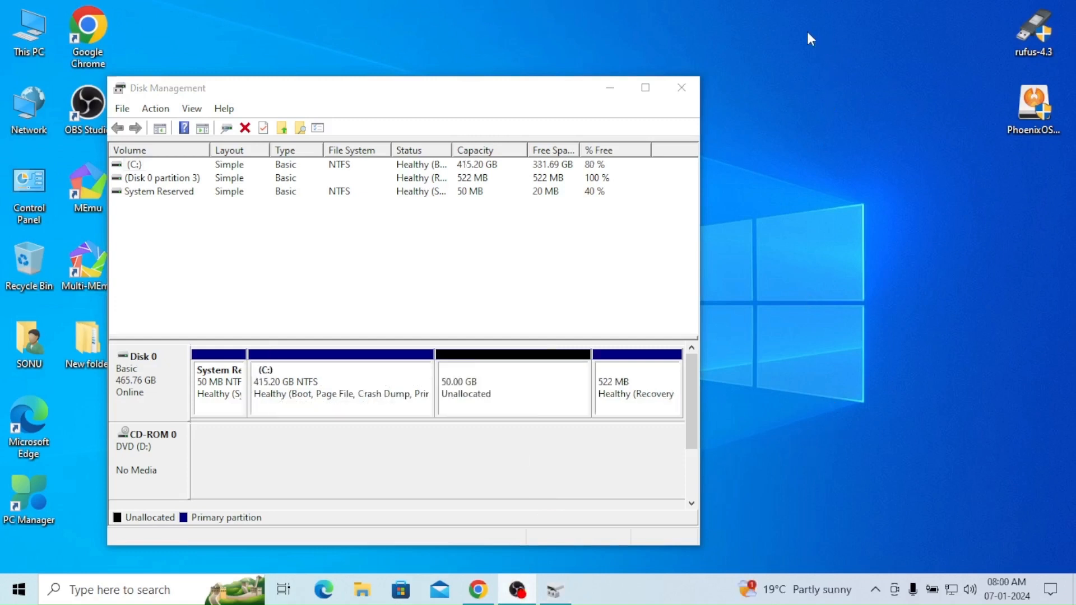
Step: Set up a new simple volume on the 50 GB unallocated space with full size, drive letter E and NTFS quick format
click(679, 84)
click(522, 398)
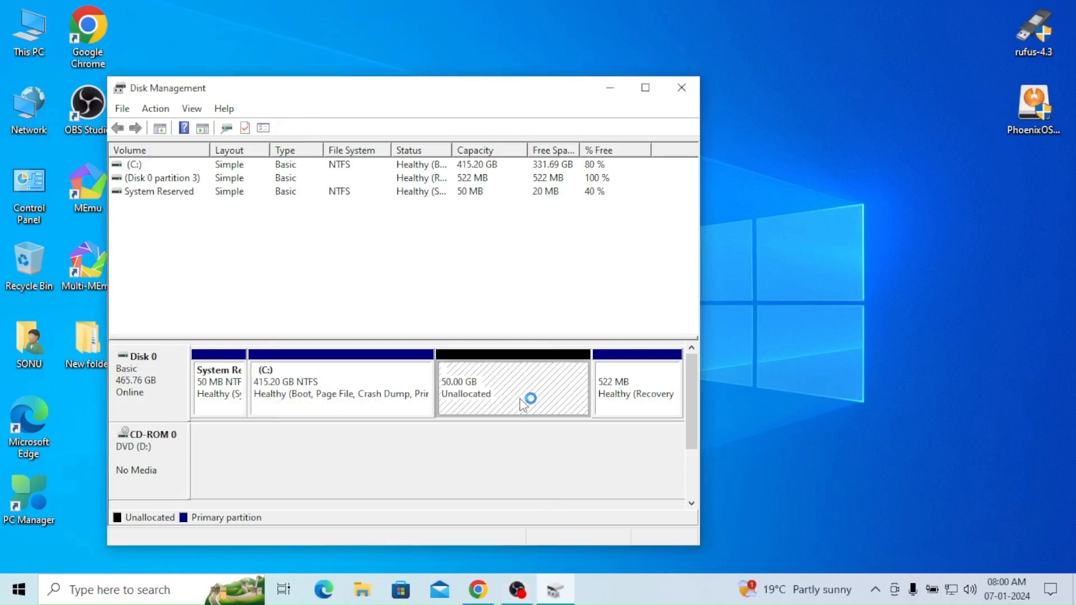
right_click(524, 392)
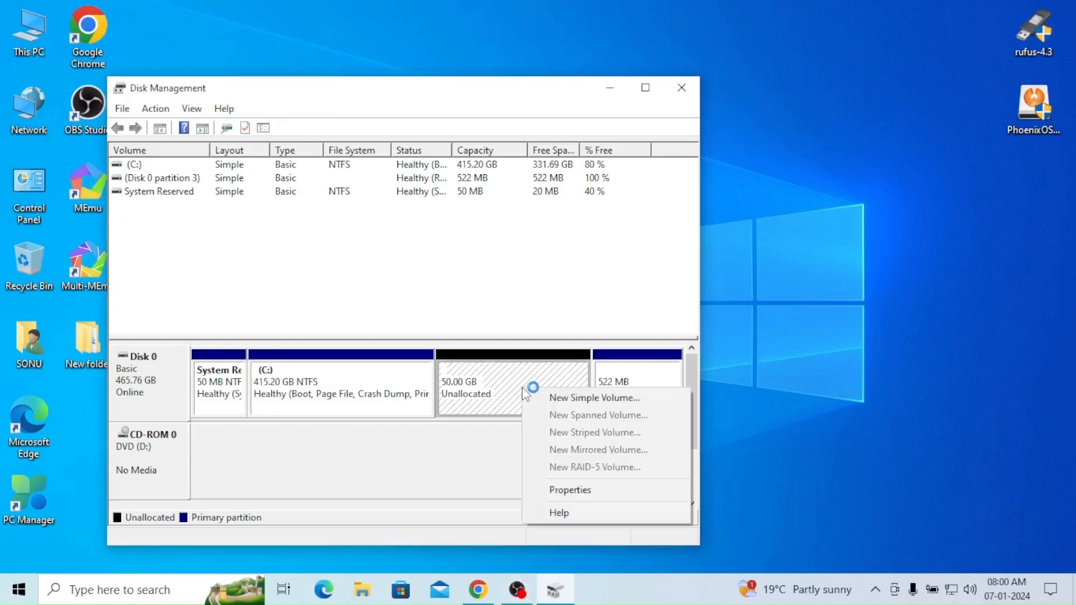
click(560, 396)
click(436, 448)
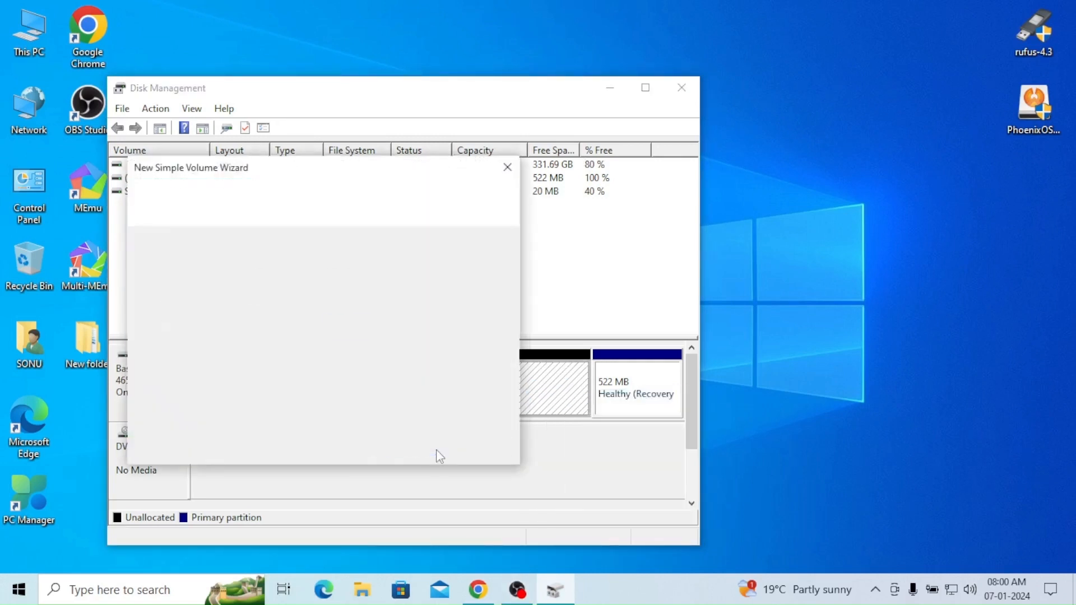
click(415, 448)
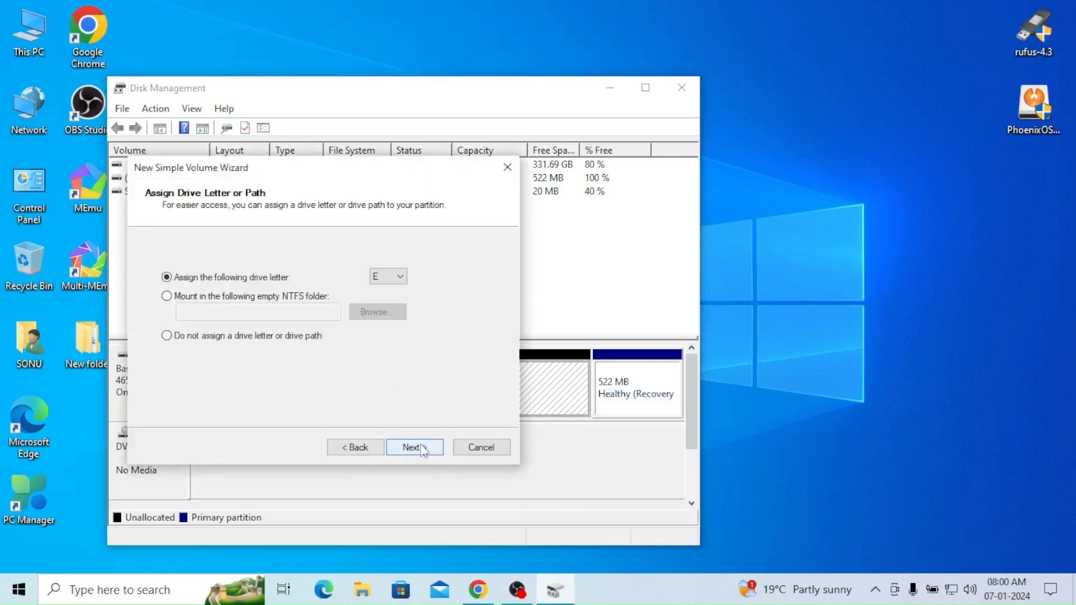
click(421, 448)
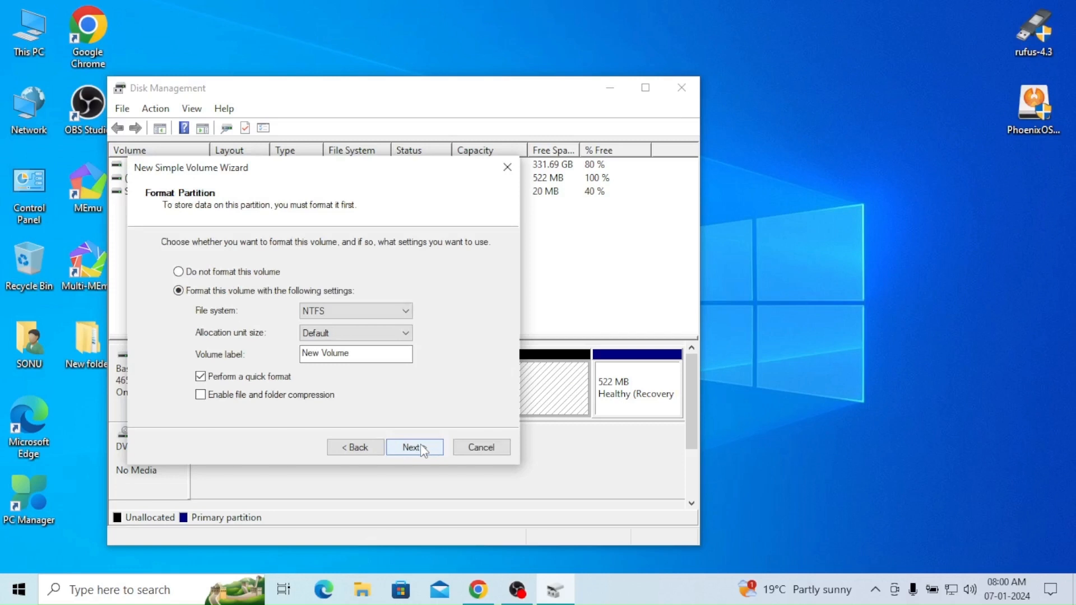
click(421, 448)
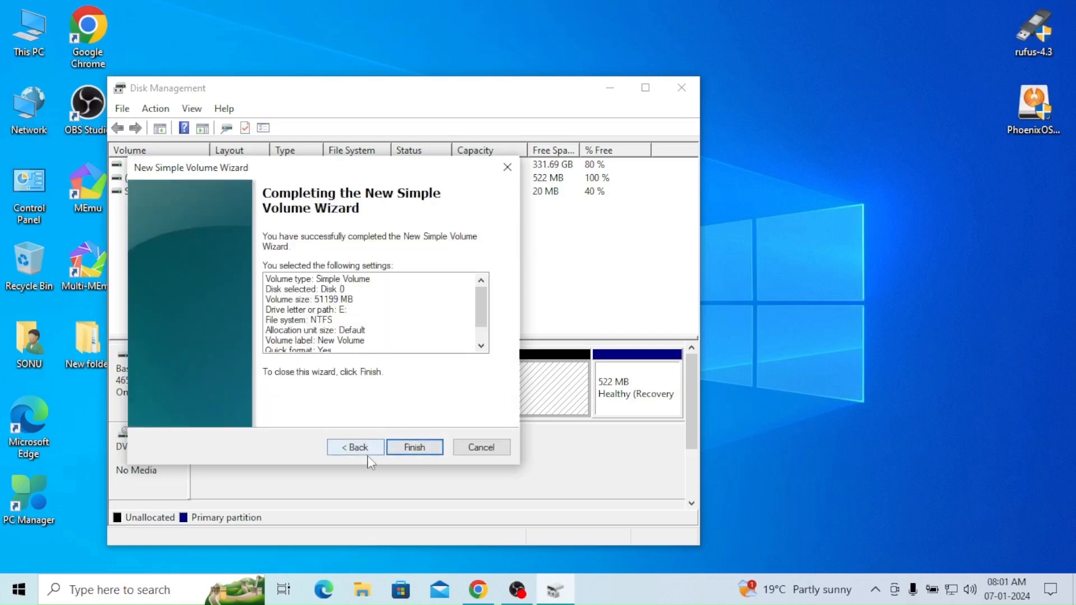
Step: Go back to the format settings, set the volume label to "Phoenix os" and finish creating the volume
click(356, 447)
drag(367, 355, 283, 359)
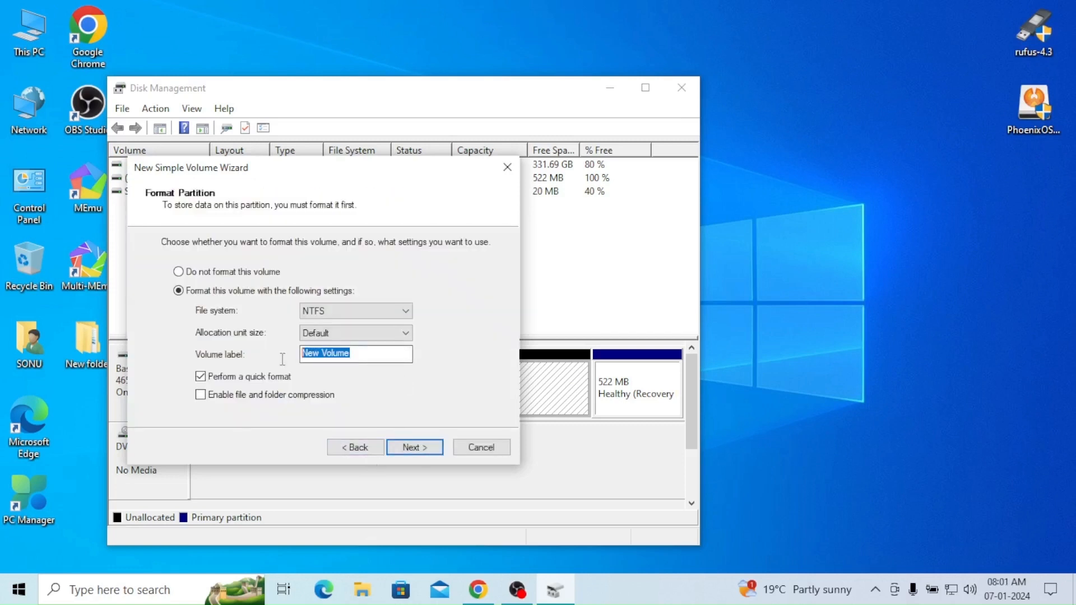
key(BackSpace)
text(Po)
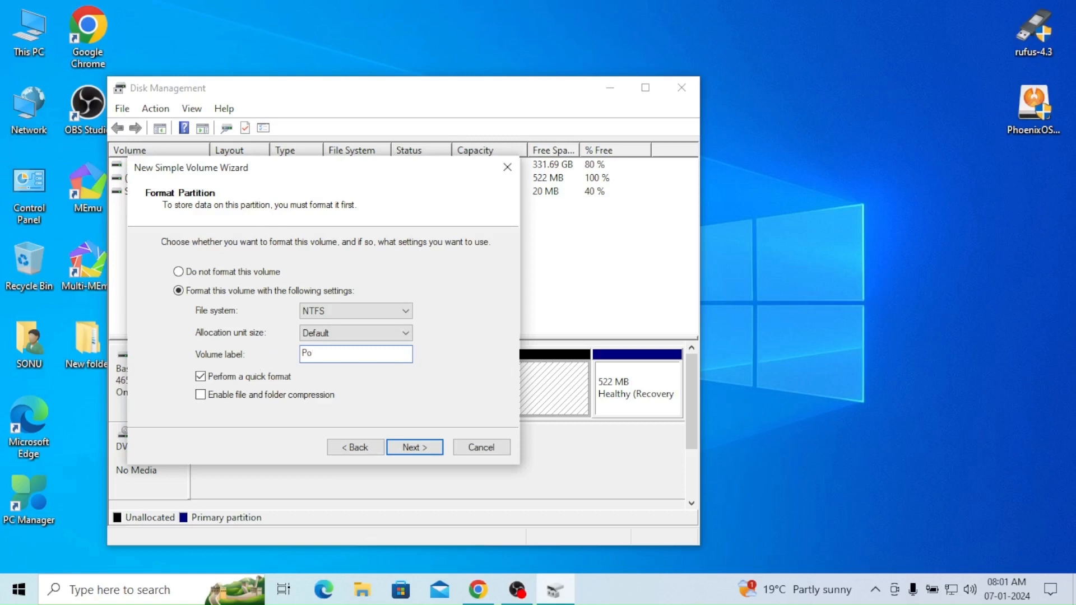
key(BackSpace)
text(hoenix os)
click(415, 446)
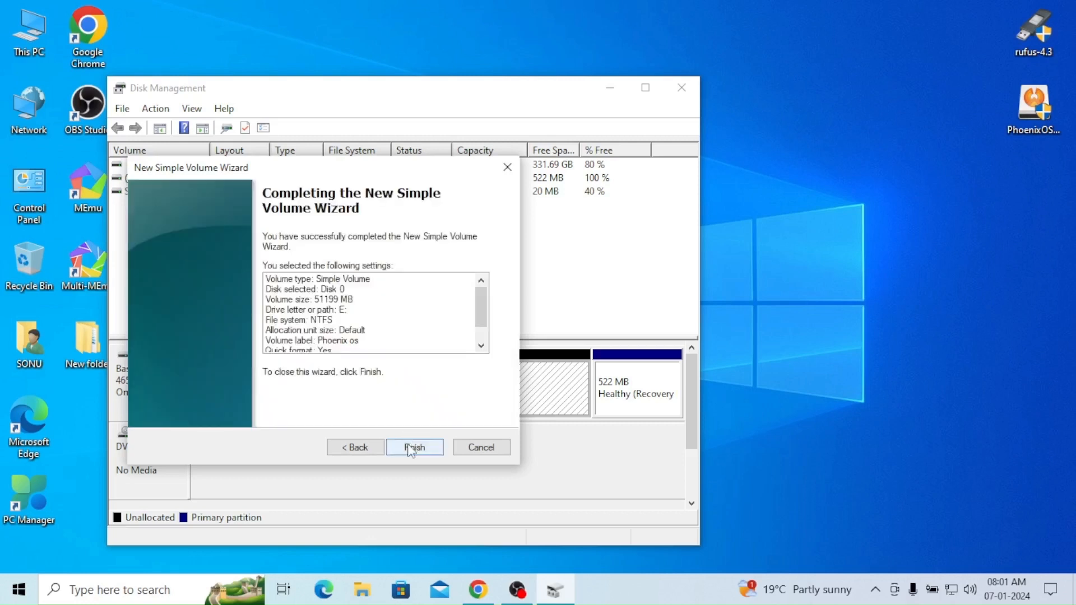
click(414, 446)
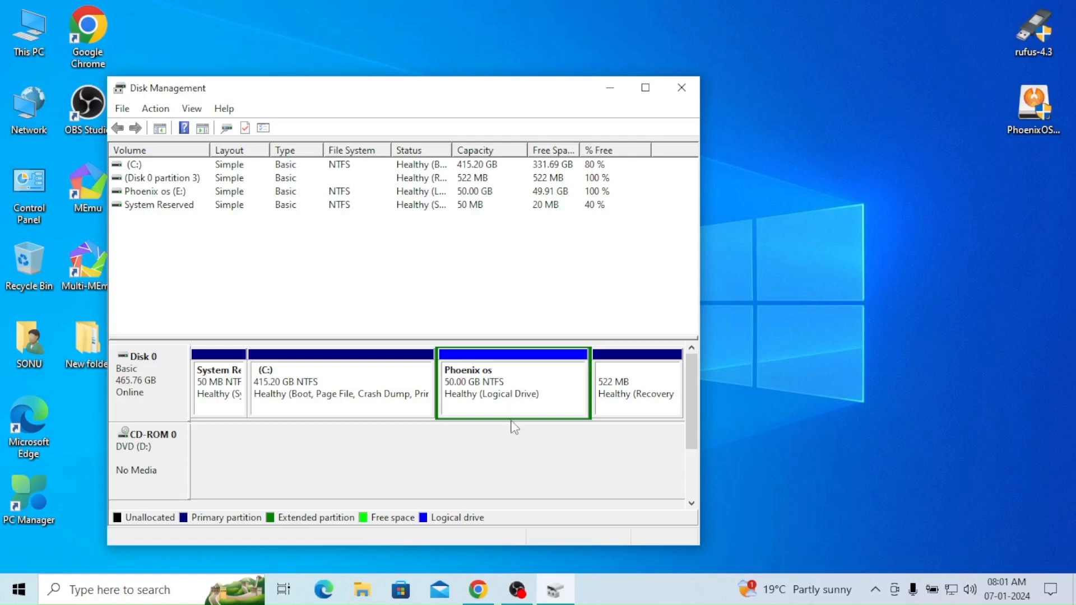
Step: Close Disk Management and check the computer's drives in File Explorer
right_click(545, 392)
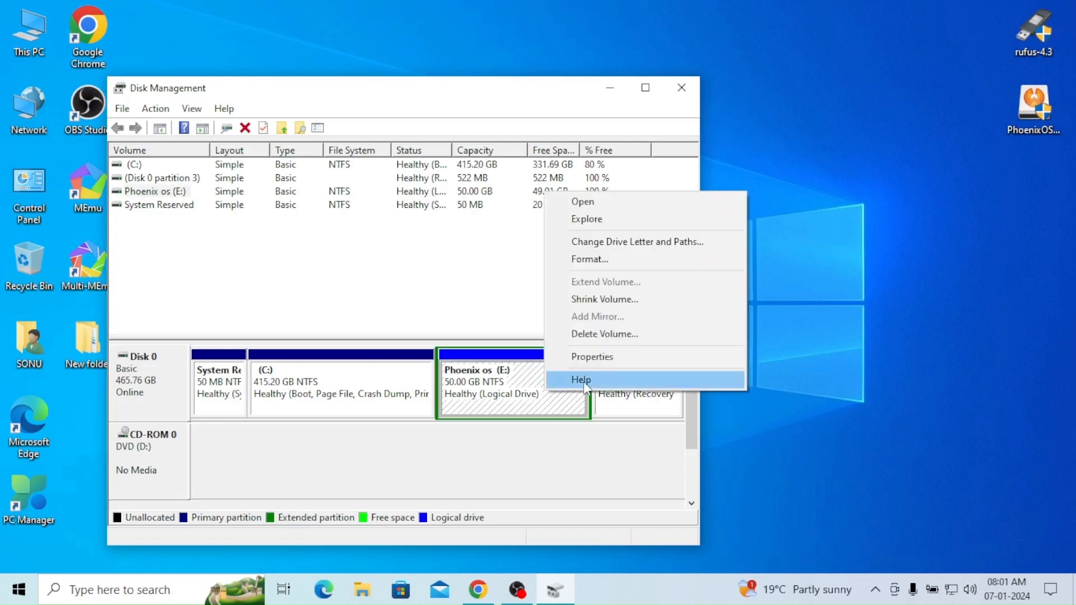
click(485, 264)
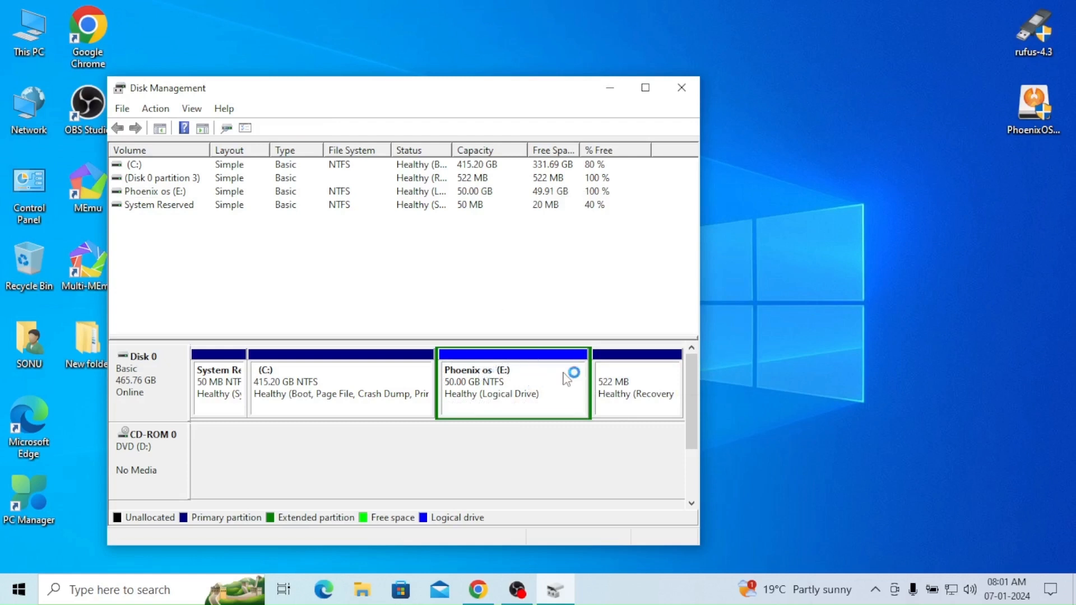
click(681, 88)
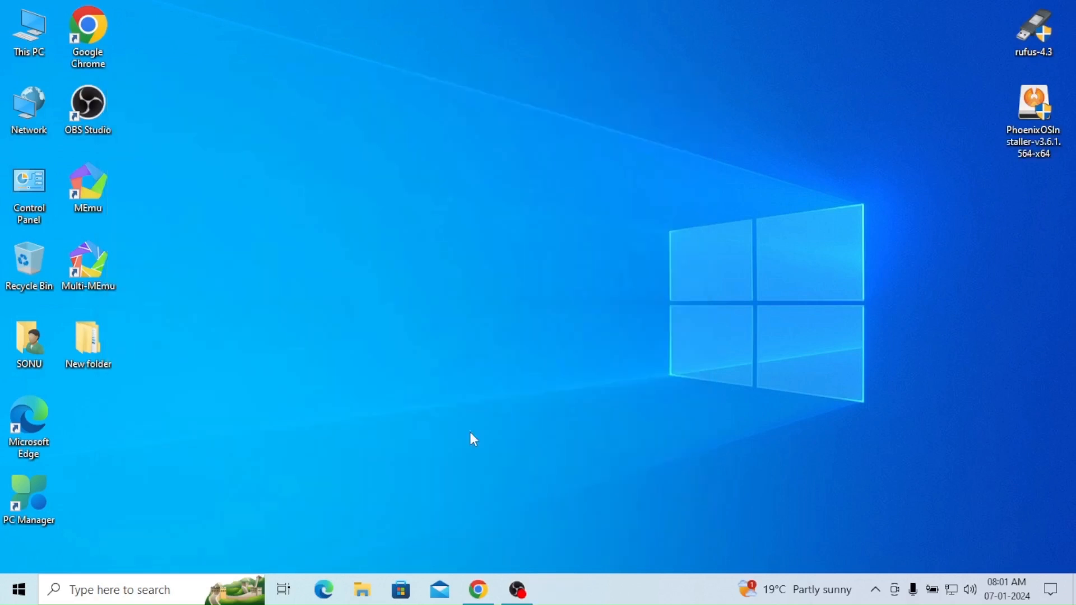
click(362, 597)
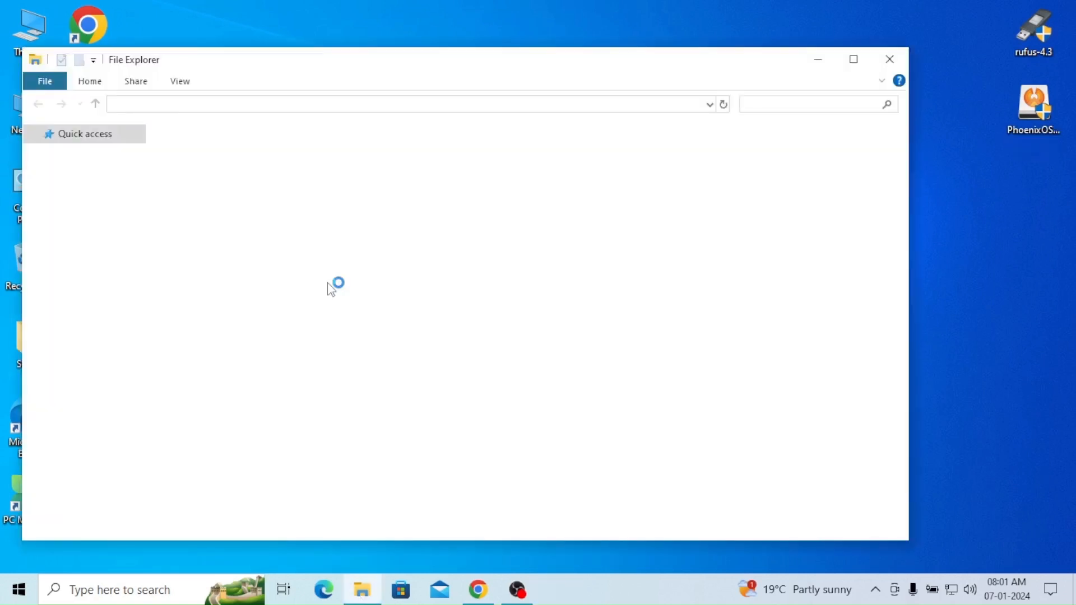
click(111, 196)
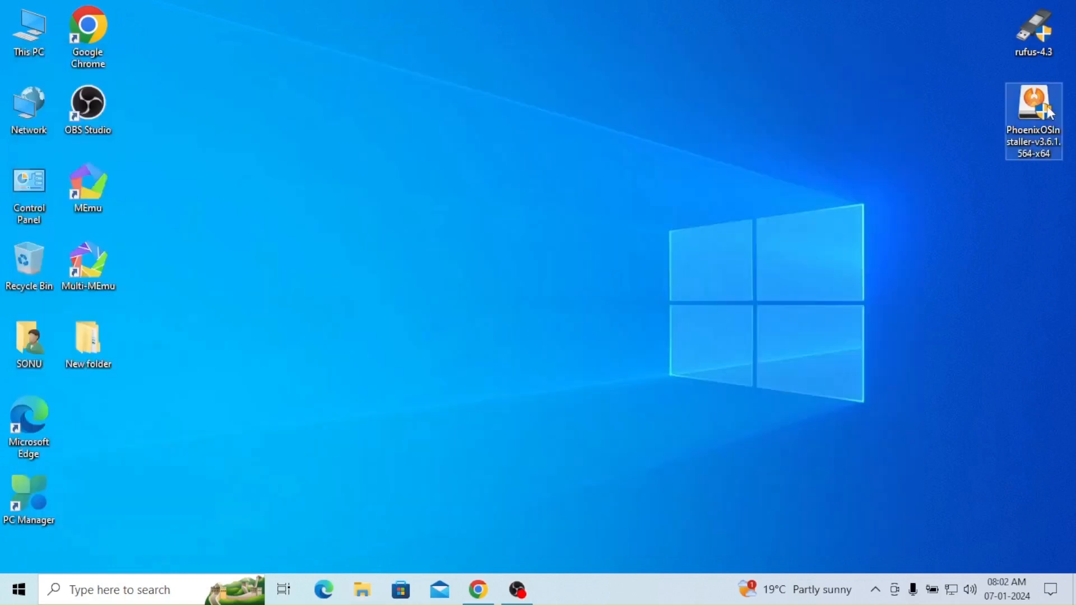
Step: Launch the Phoenix OS installer and choose a hard disk installation with drive E: as the target disk
double_click(1023, 127)
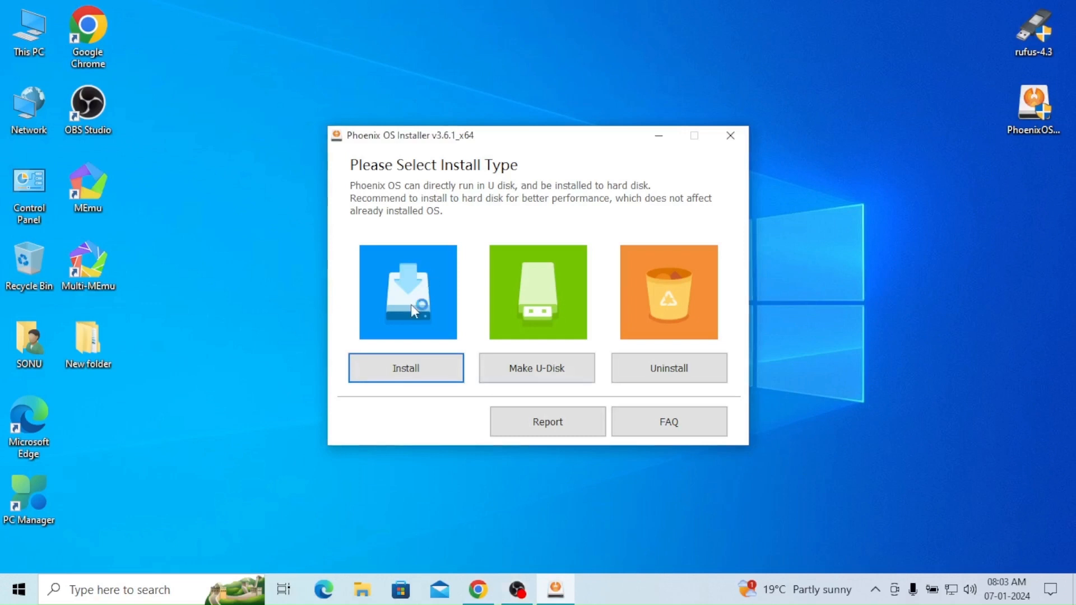
click(412, 374)
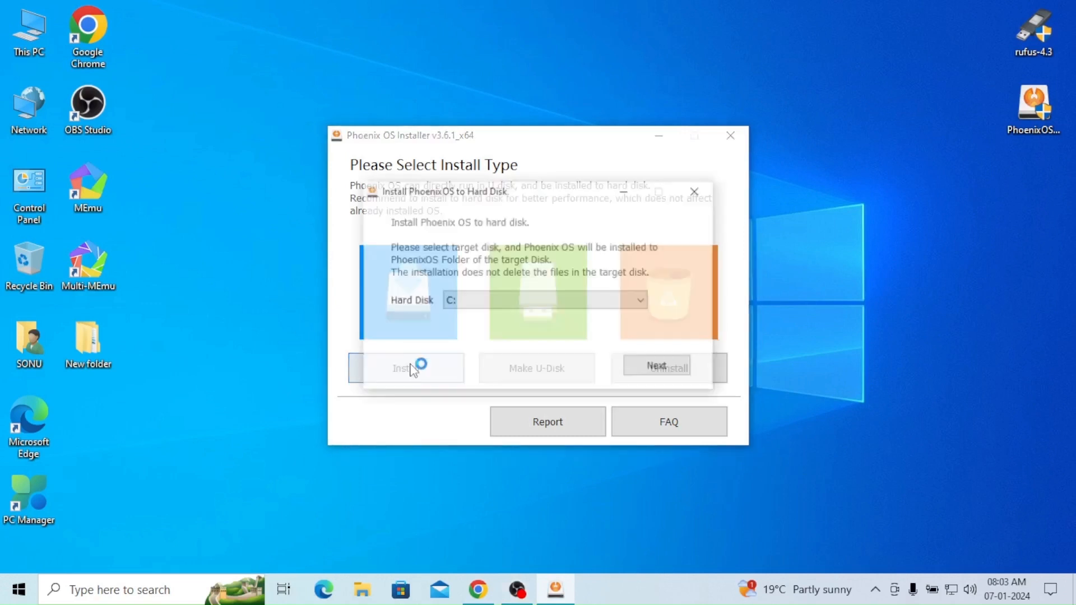
click(525, 302)
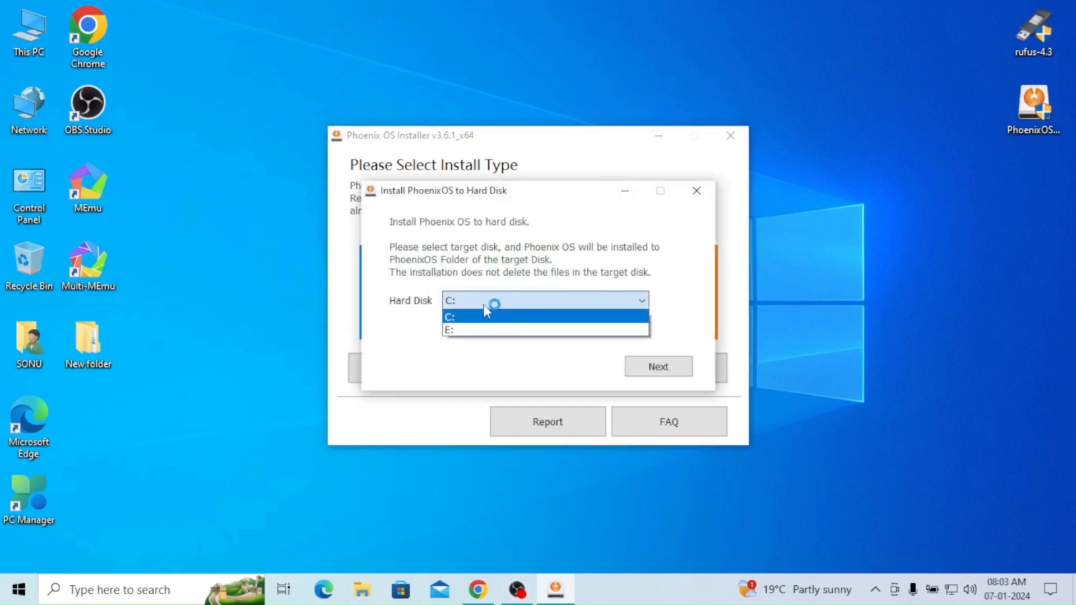
click(452, 327)
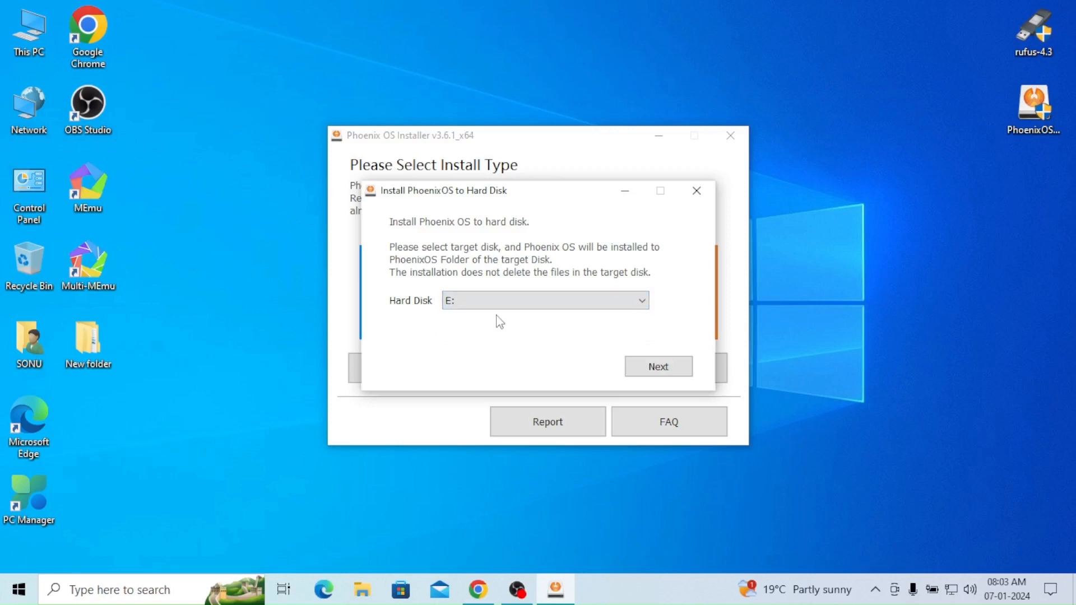
click(658, 374)
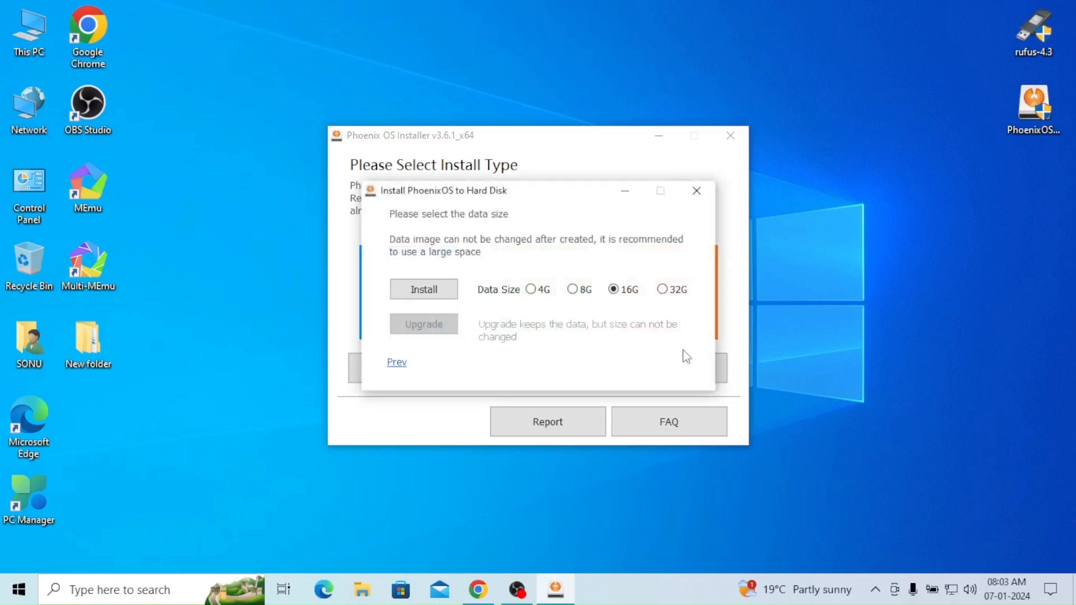
Step: Set the Phoenix OS data size to 32G and start the installation
click(674, 292)
click(419, 292)
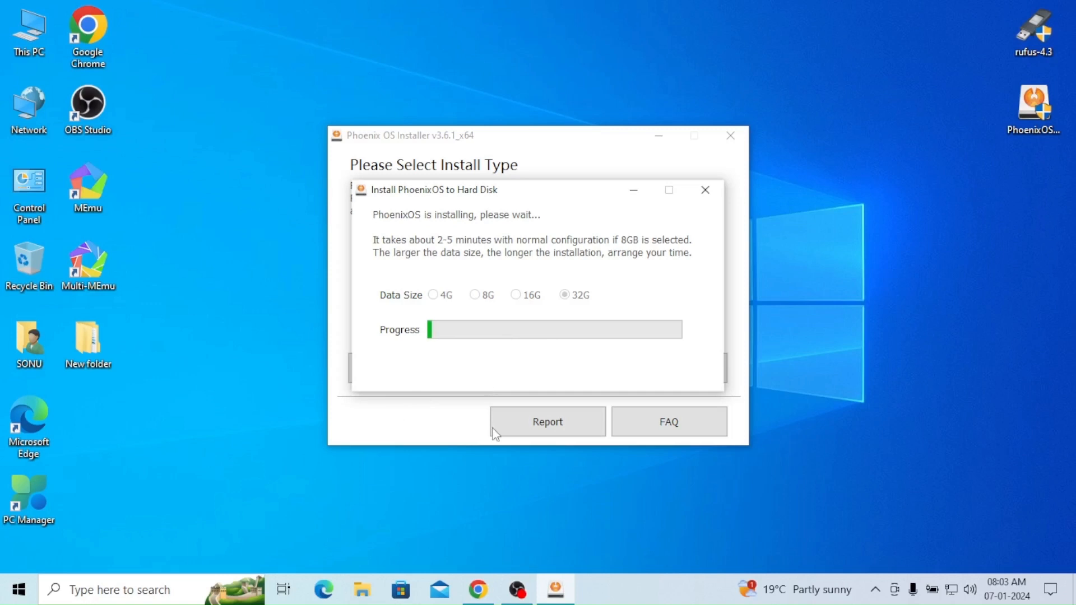
click(522, 577)
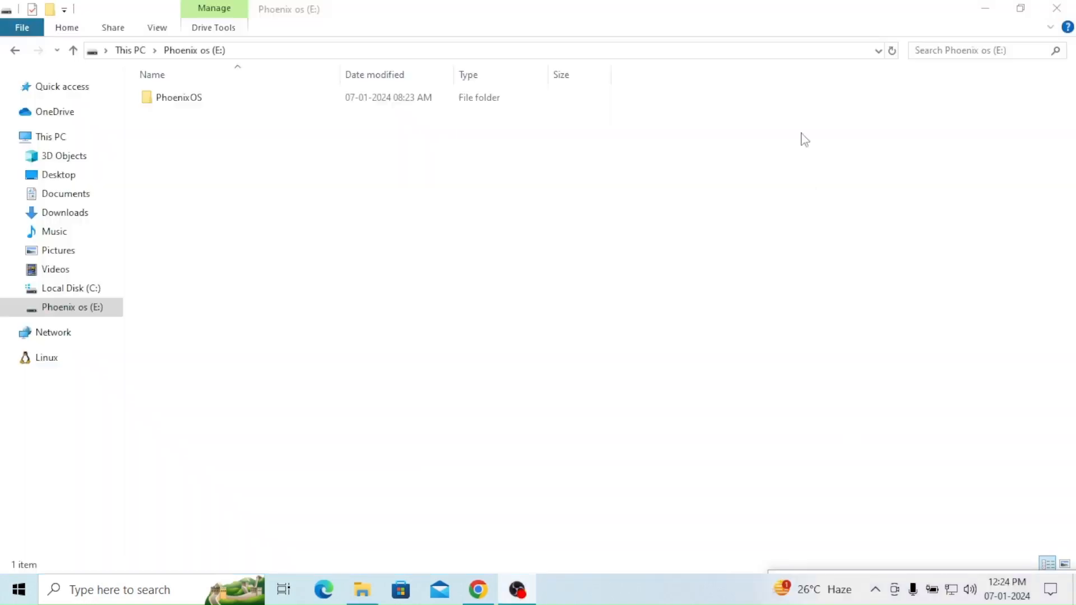
Step: Check the used space and contents of the Phoenix os (E:) drive in File Explorer
click(755, 7)
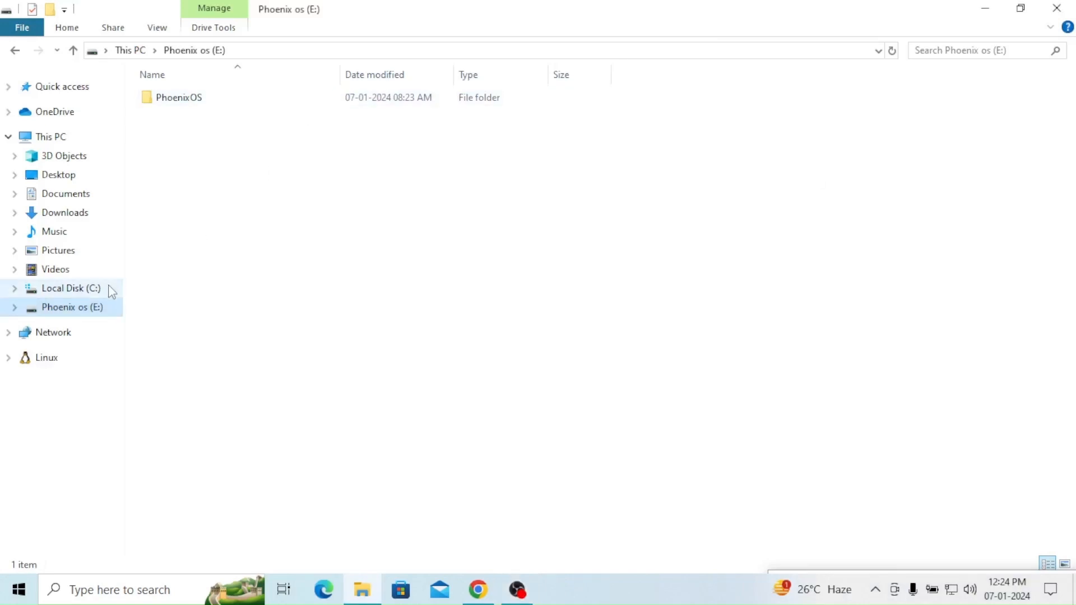
click(115, 137)
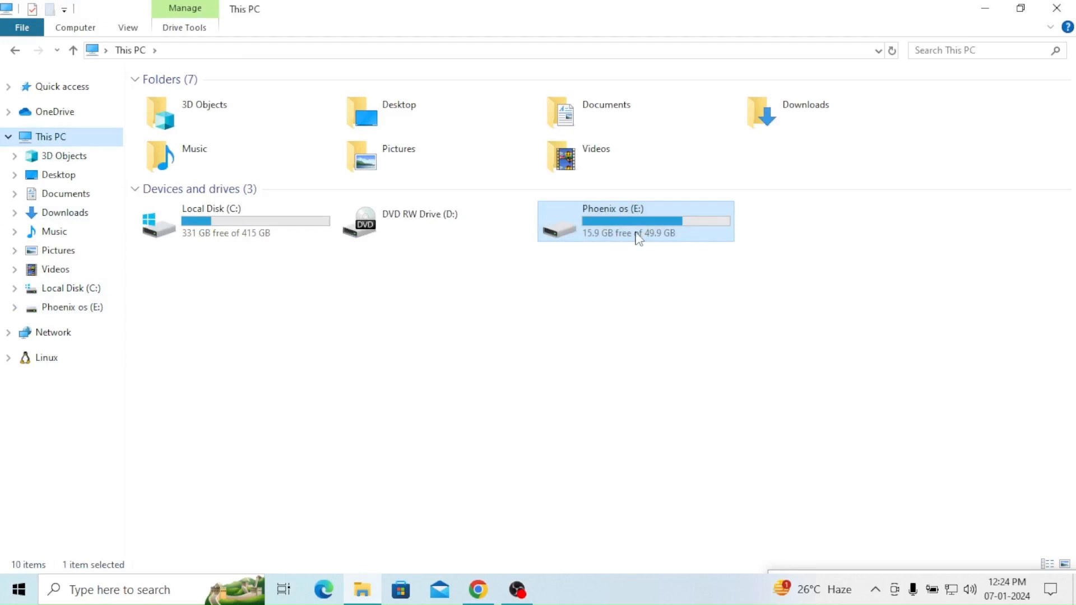
double_click(639, 238)
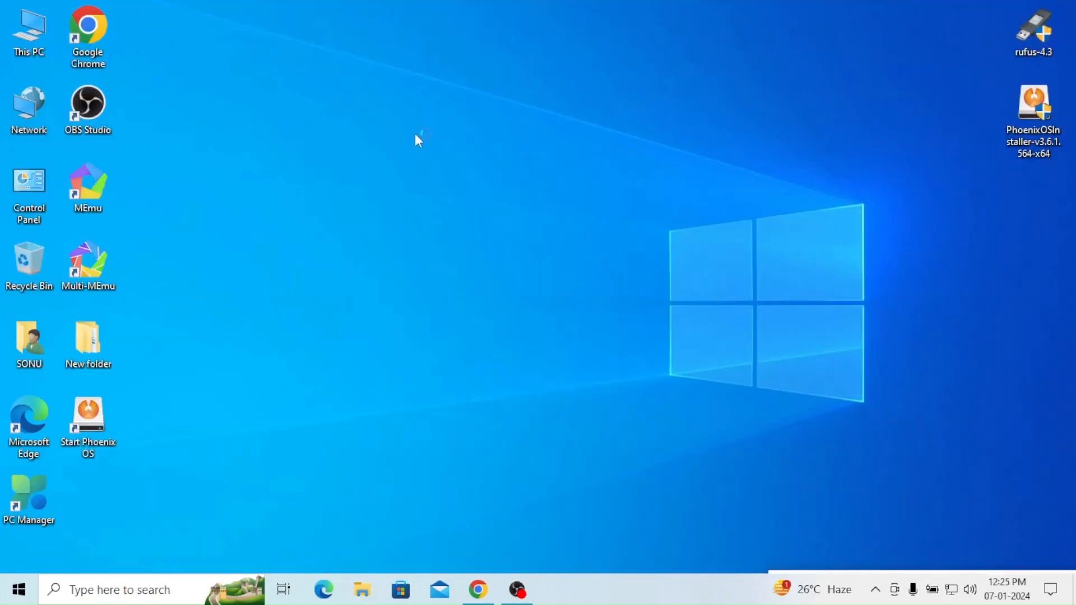
click(23, 595)
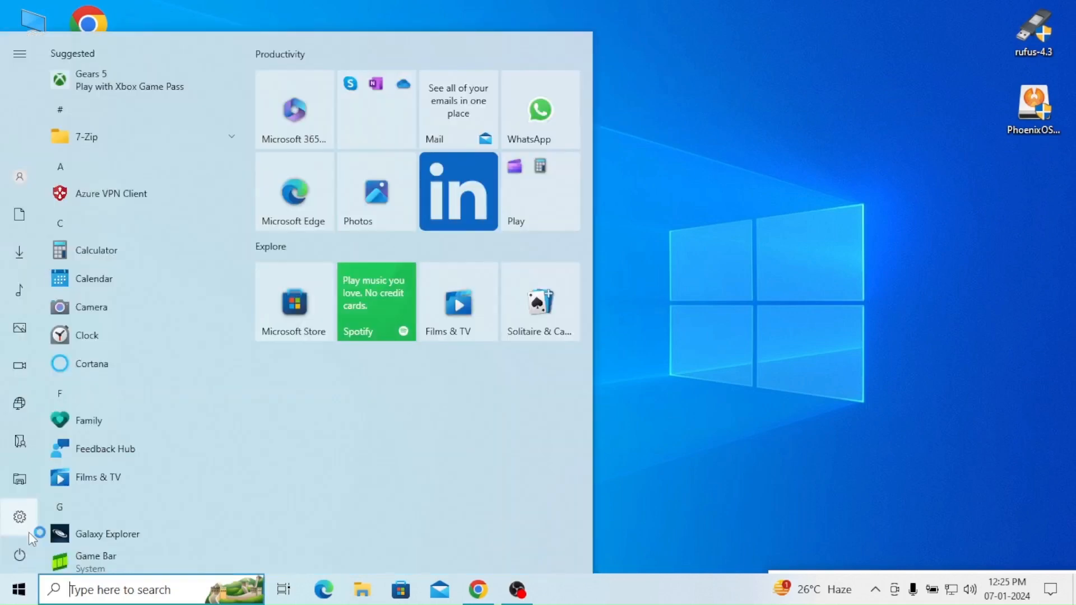
mouse_move(43, 538)
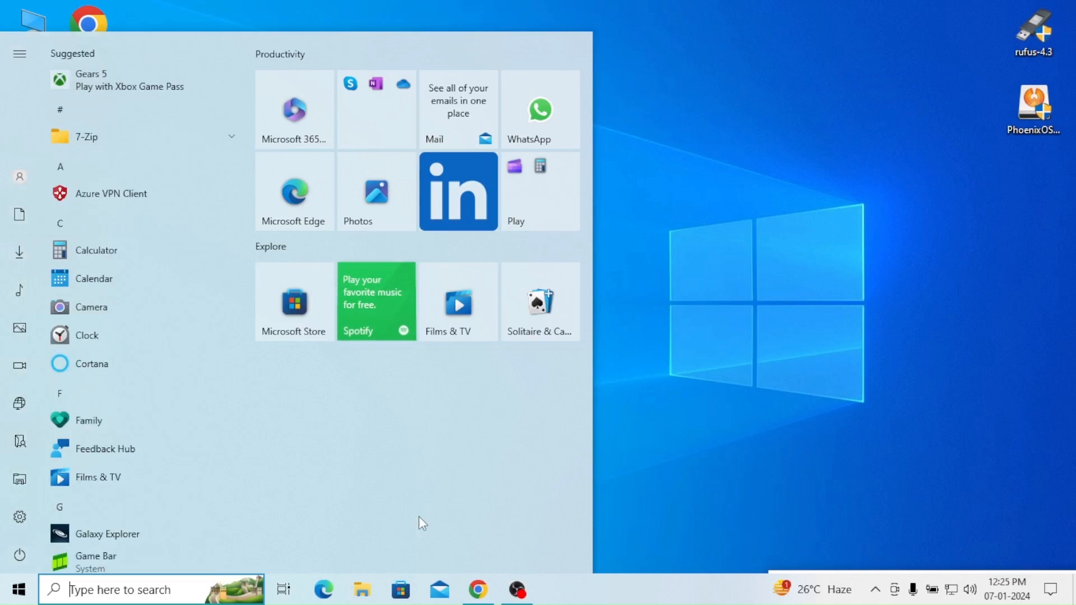
click(727, 485)
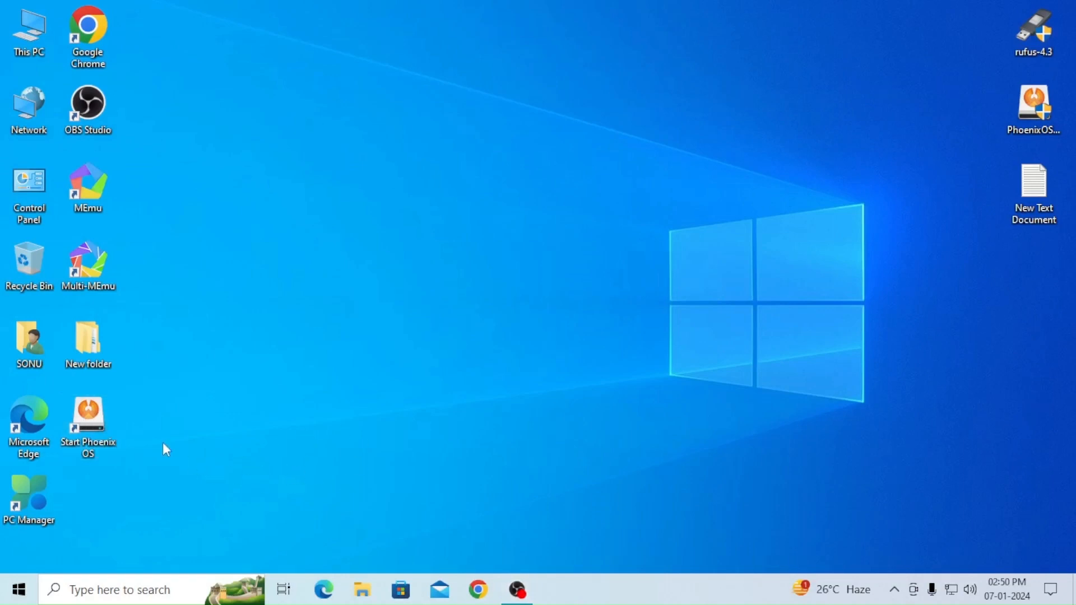
Step: Launch Phoenix OS from its Start Phoenix OS desktop shortcut
double_click(102, 418)
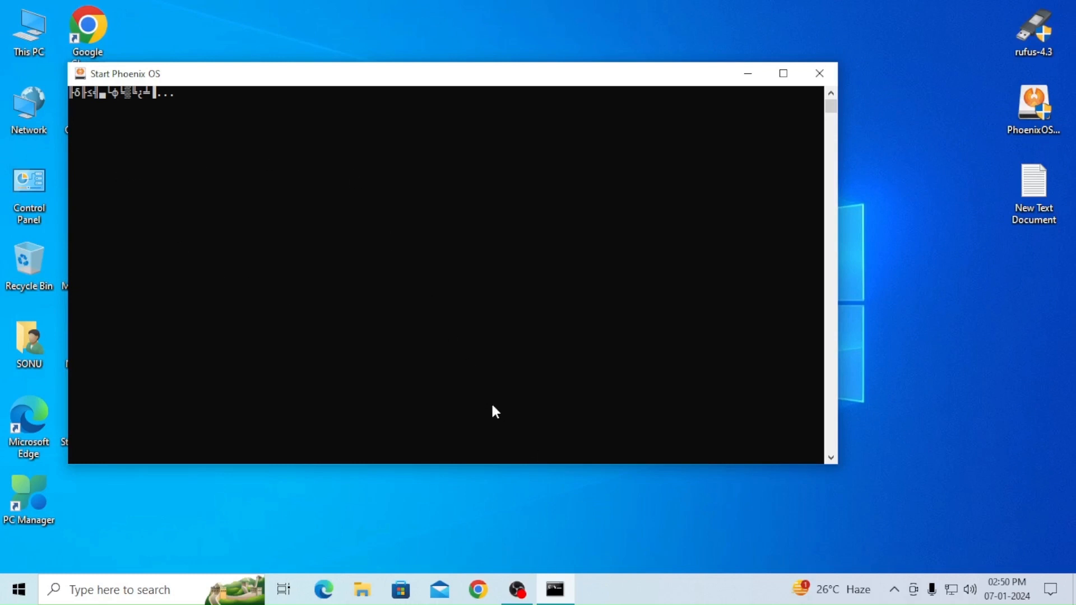
click(523, 594)
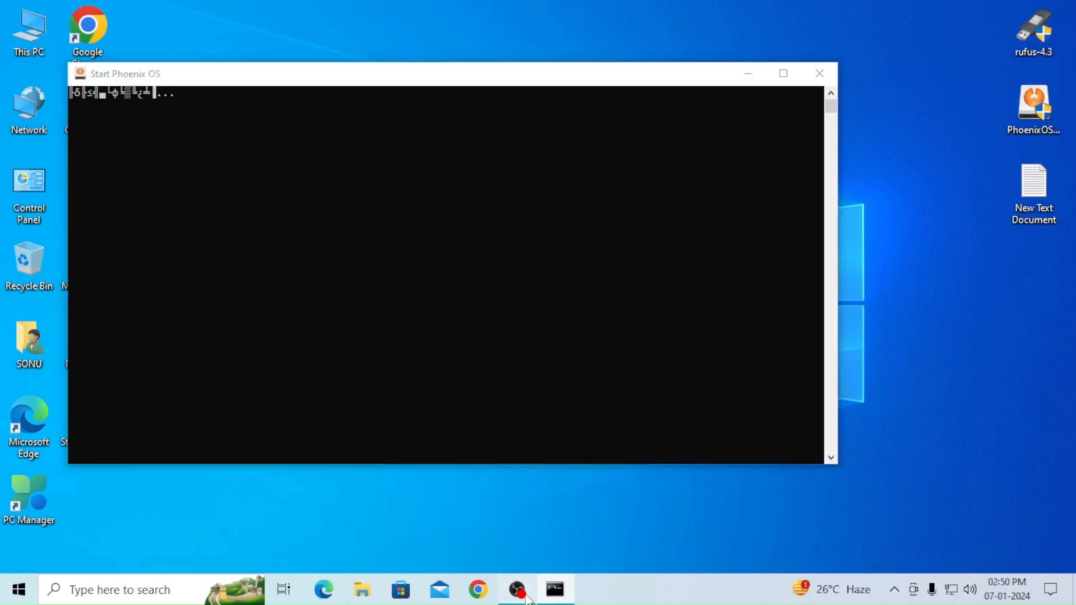